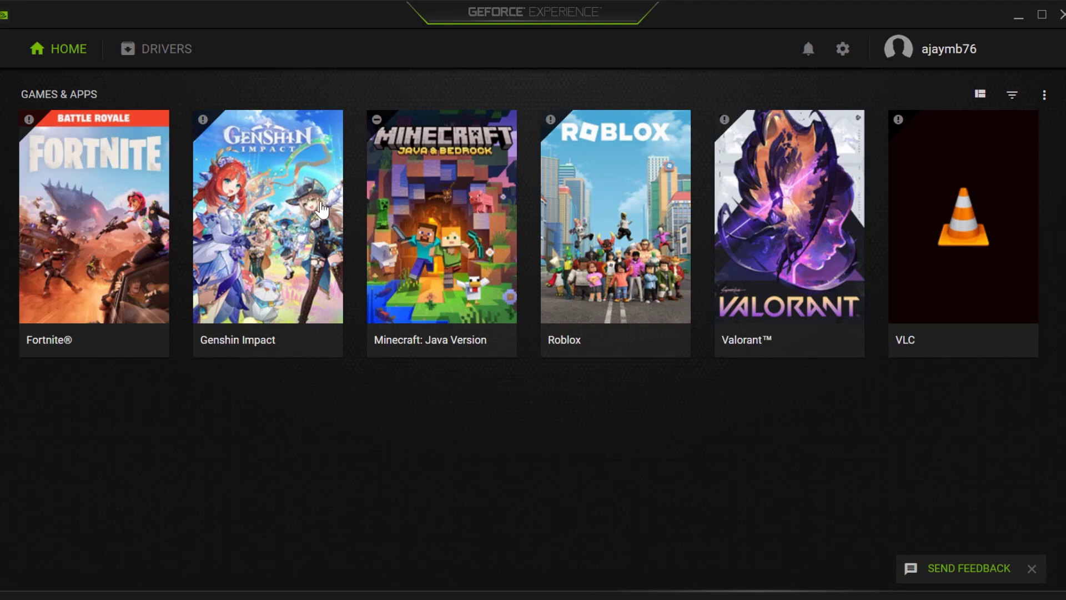
# Check GeForce Experience for a newer driver, confirming the latest Game Ready driver, then close it.
pyautogui.click(144, 64)
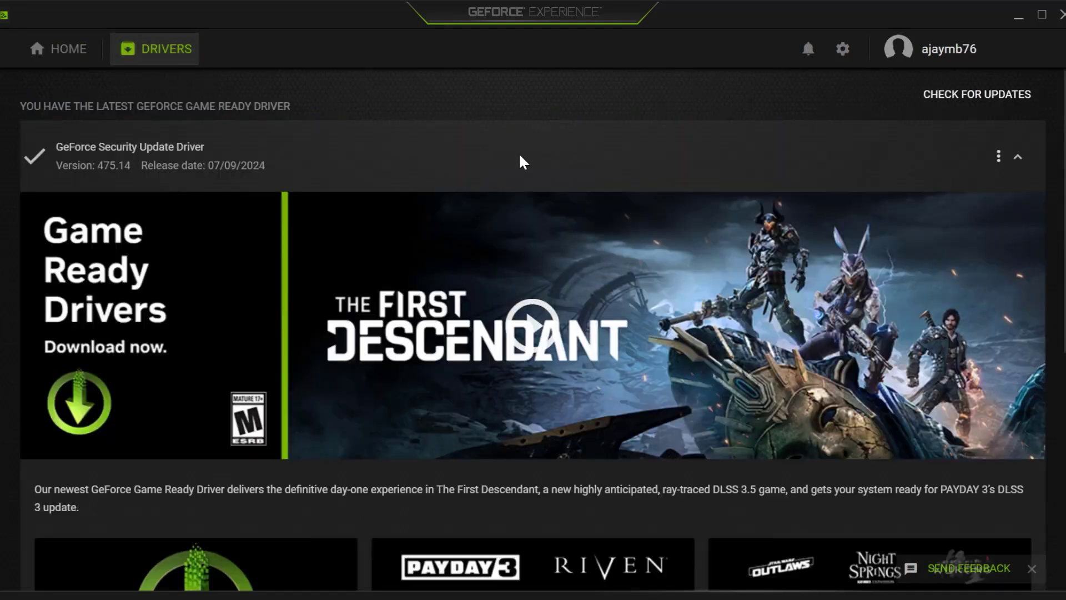
pyautogui.click(977, 94)
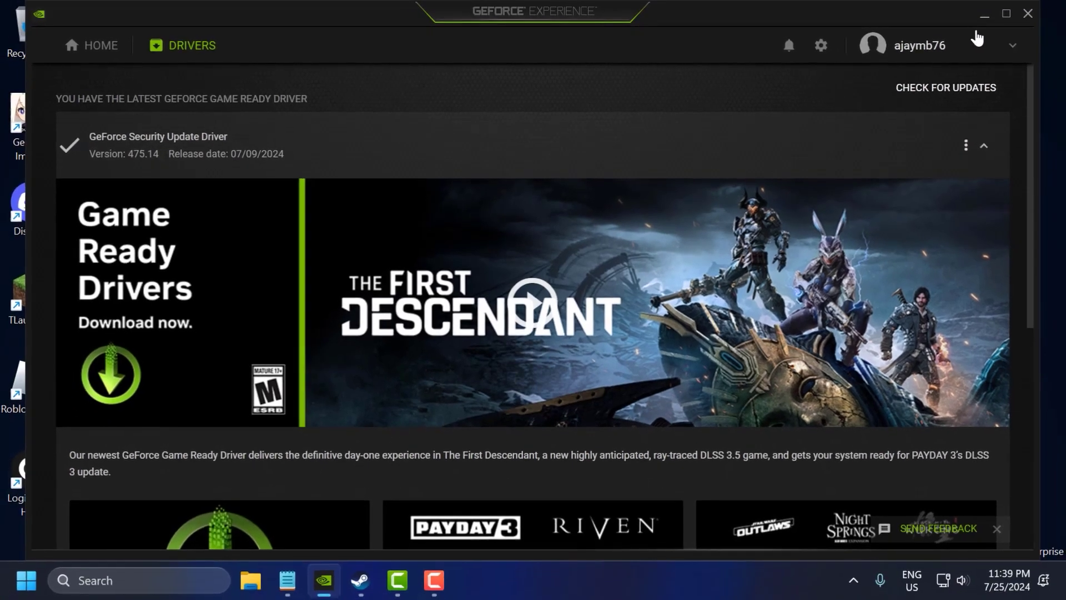
pyautogui.click(1027, 14)
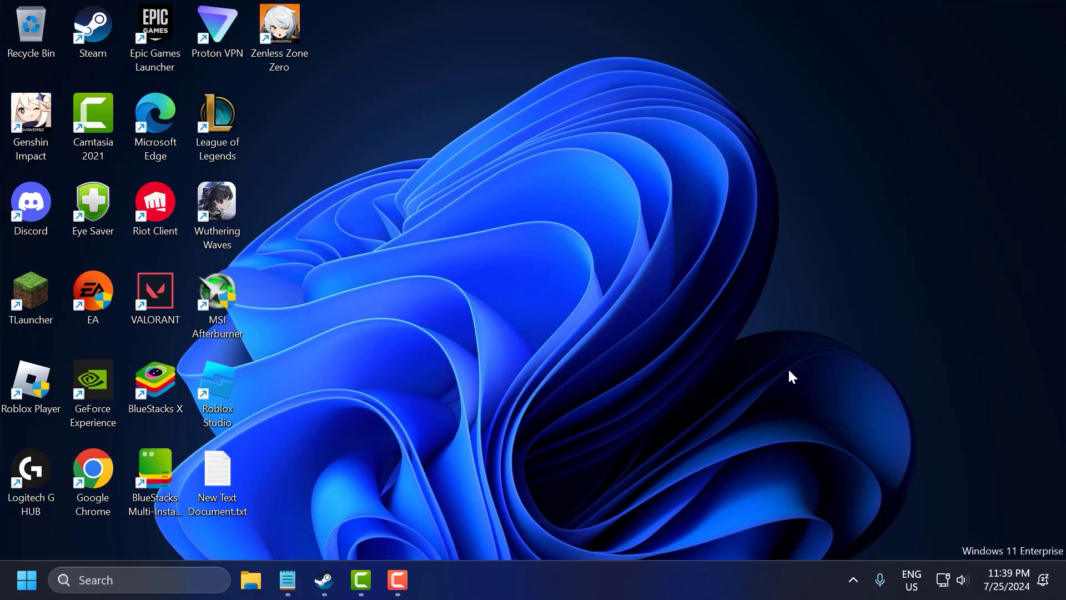
# Verify Clicker Heroes' installed files in Steam until all 446 validate, then close Steam.
pyautogui.click(850, 581)
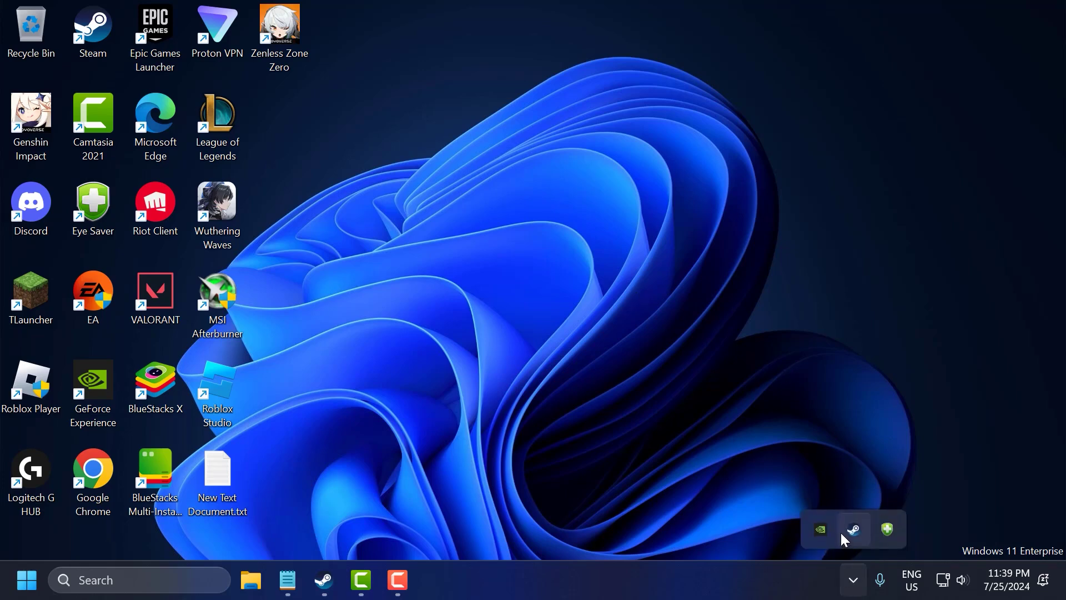
pyautogui.click(843, 531)
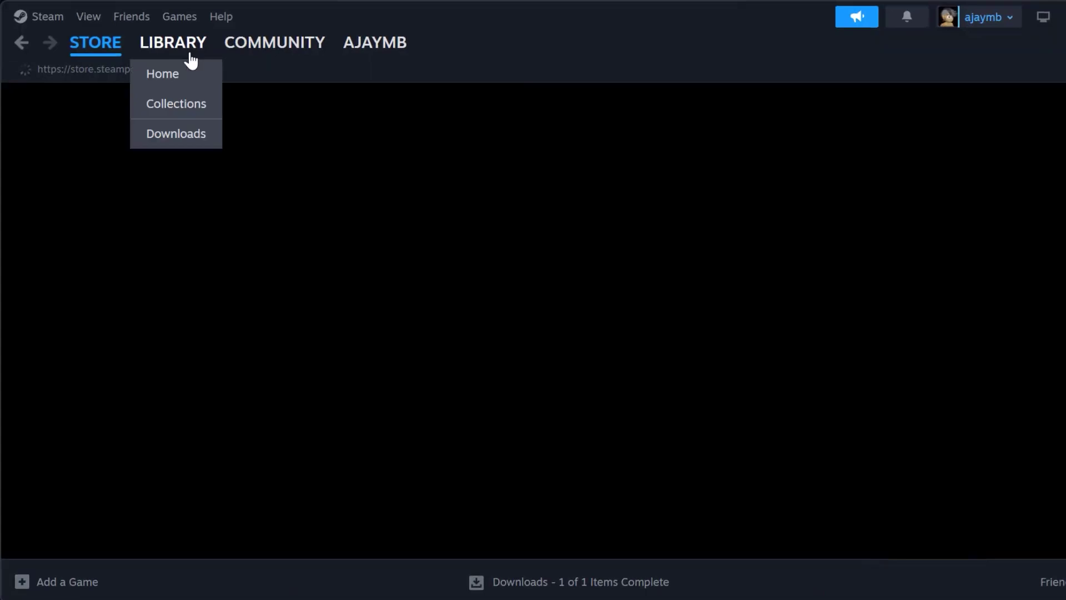
pyautogui.click(187, 47)
pyautogui.rightClick(88, 282)
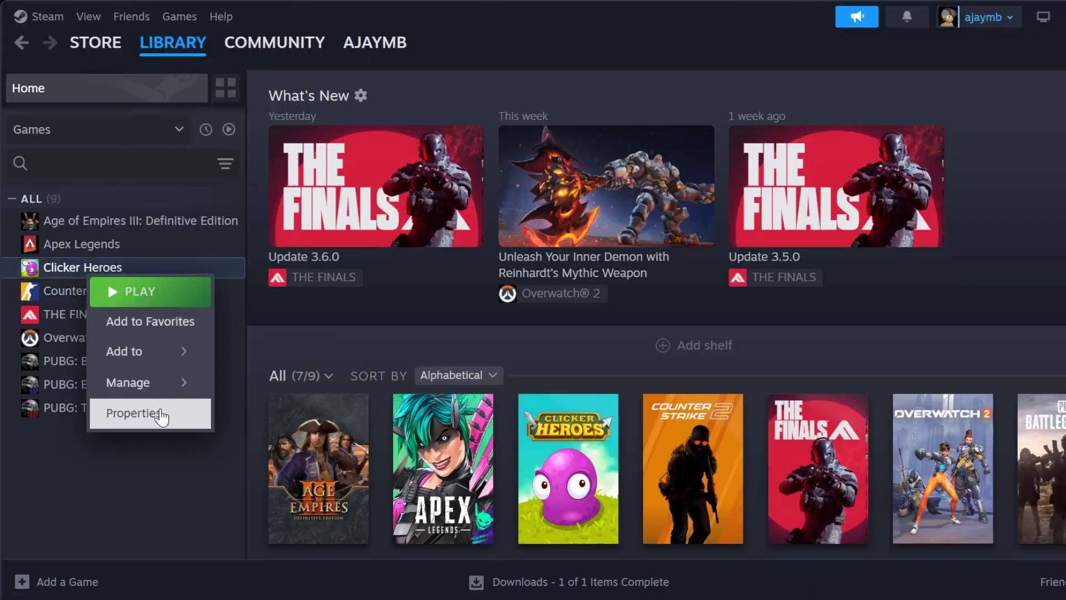
pyautogui.click(191, 412)
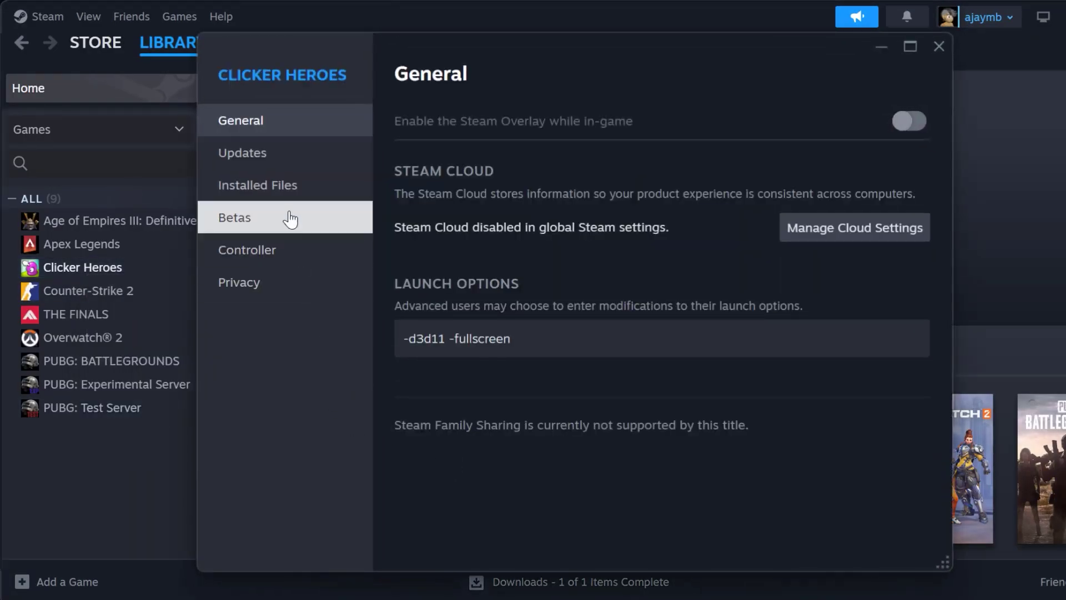
pyautogui.click(274, 192)
pyautogui.click(818, 264)
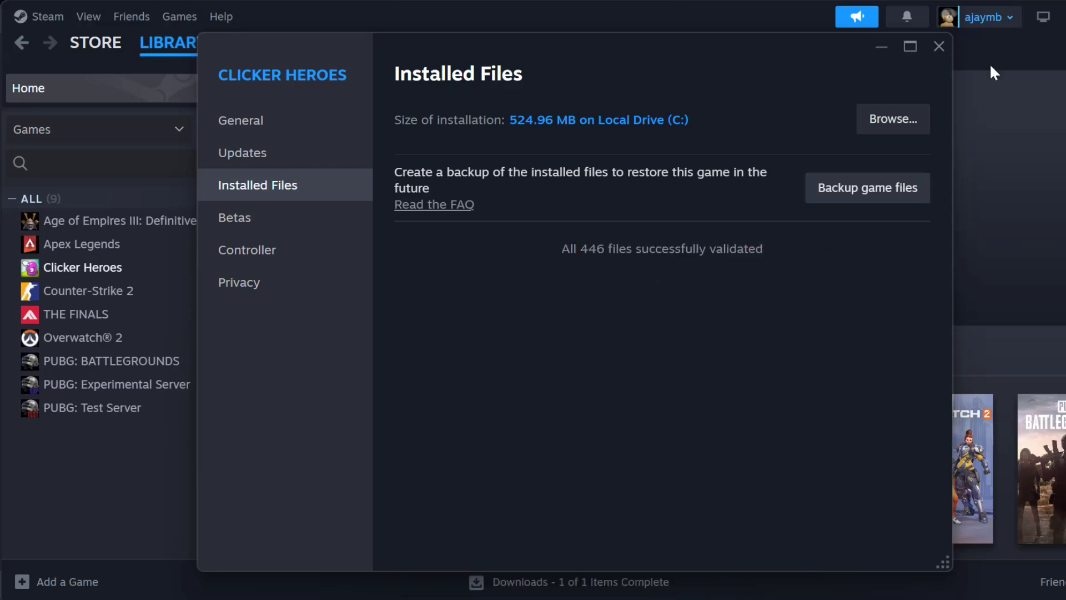
pyautogui.click(938, 46)
pyautogui.click(1051, 10)
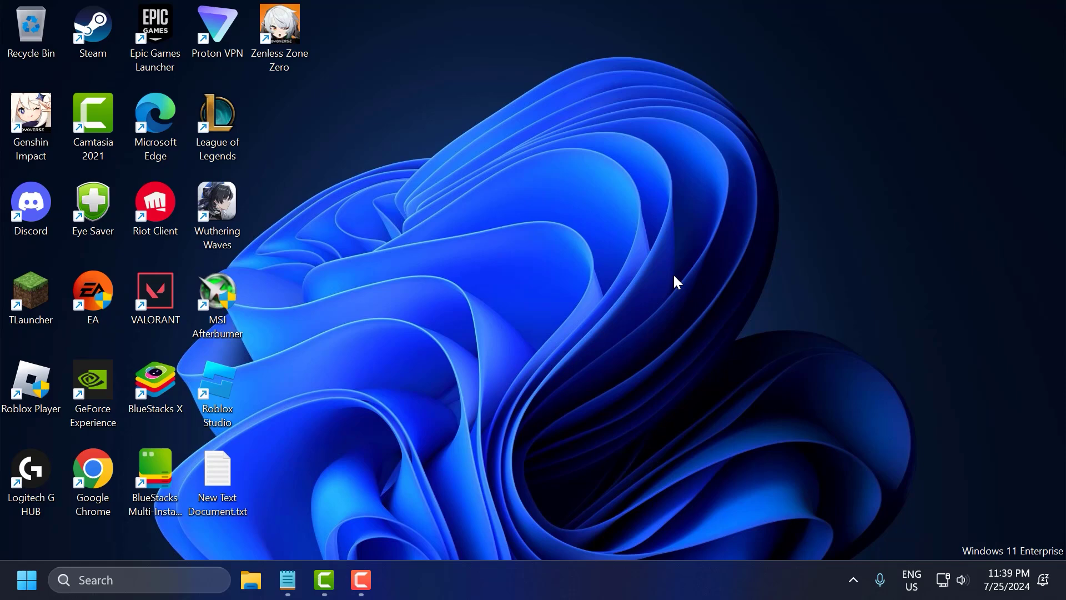
# Run a Windows Update check from the Settings page found via search, then close Settings.
pyautogui.click(174, 574)
pyautogui.write('check for updates')
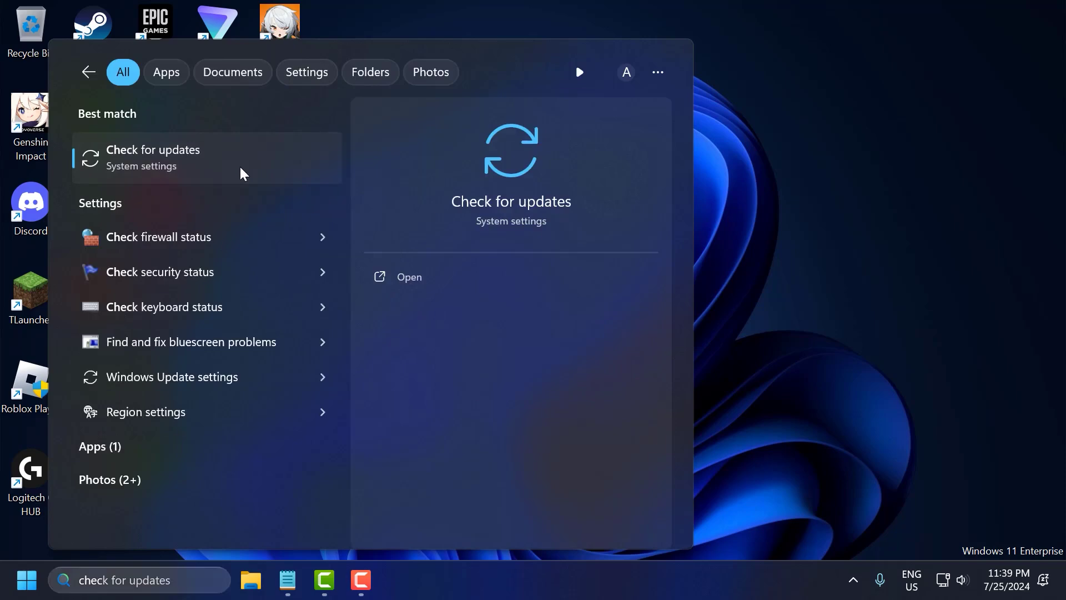
pyautogui.click(239, 165)
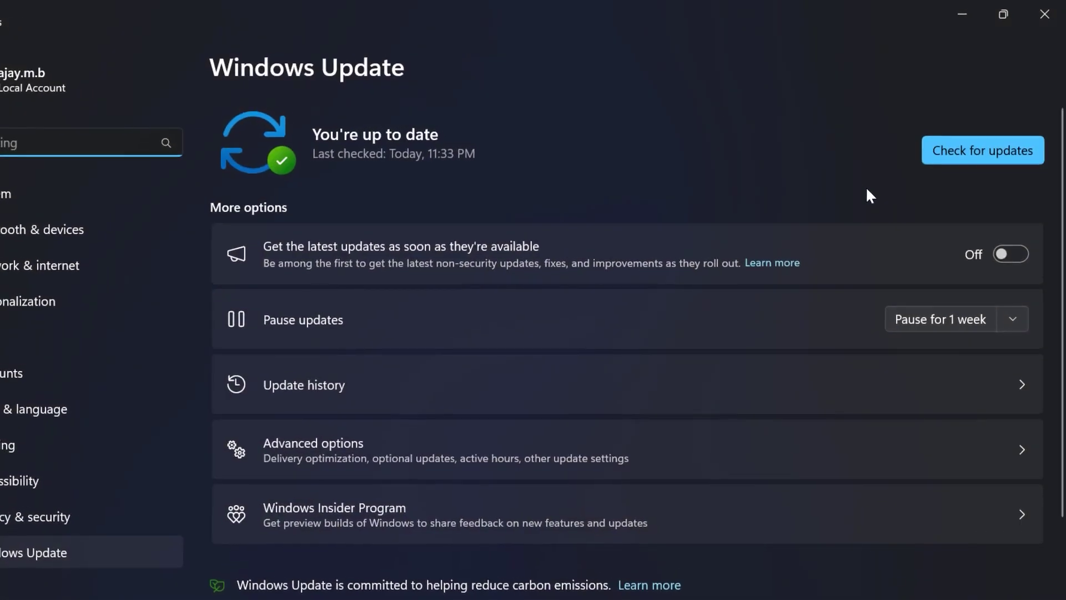
pyautogui.click(955, 155)
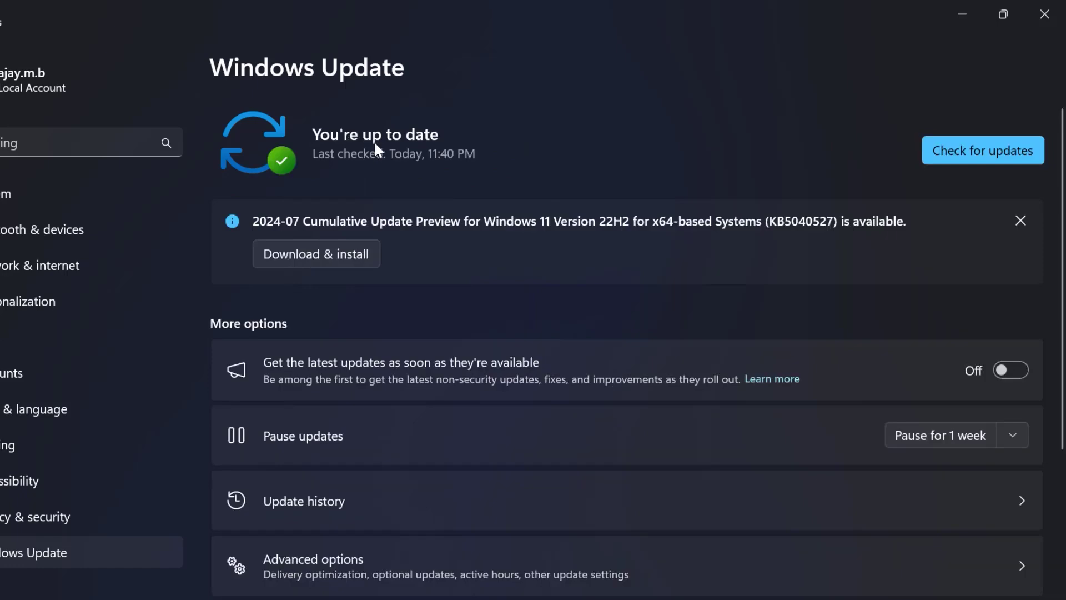
pyautogui.click(1038, 12)
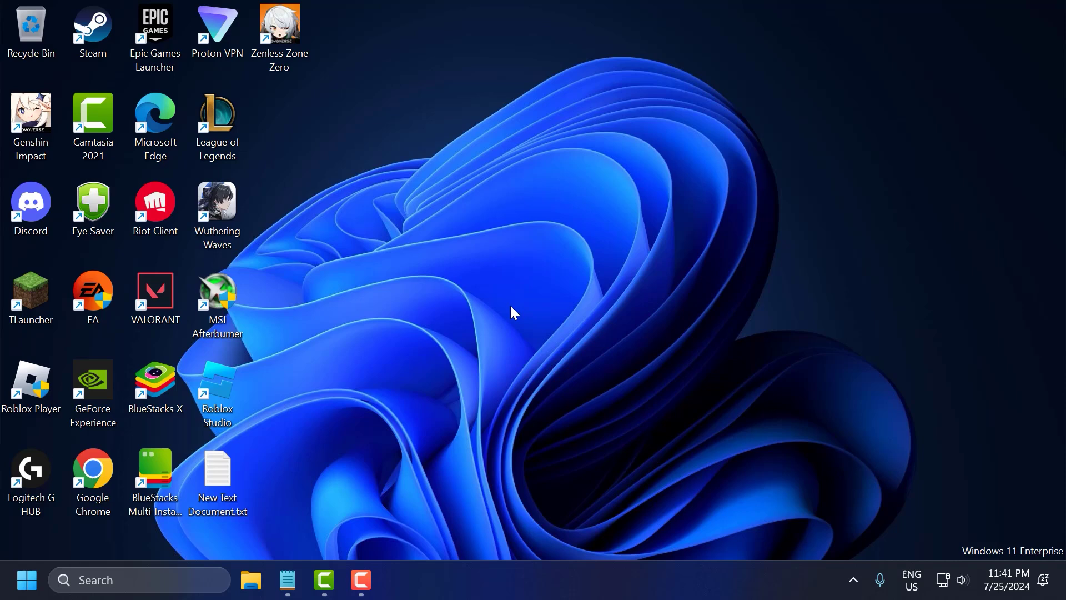
# End the Gaming Services process in Task Manager, then close Task Manager.
pyautogui.rightClick(536, 575)
pyautogui.click(579, 522)
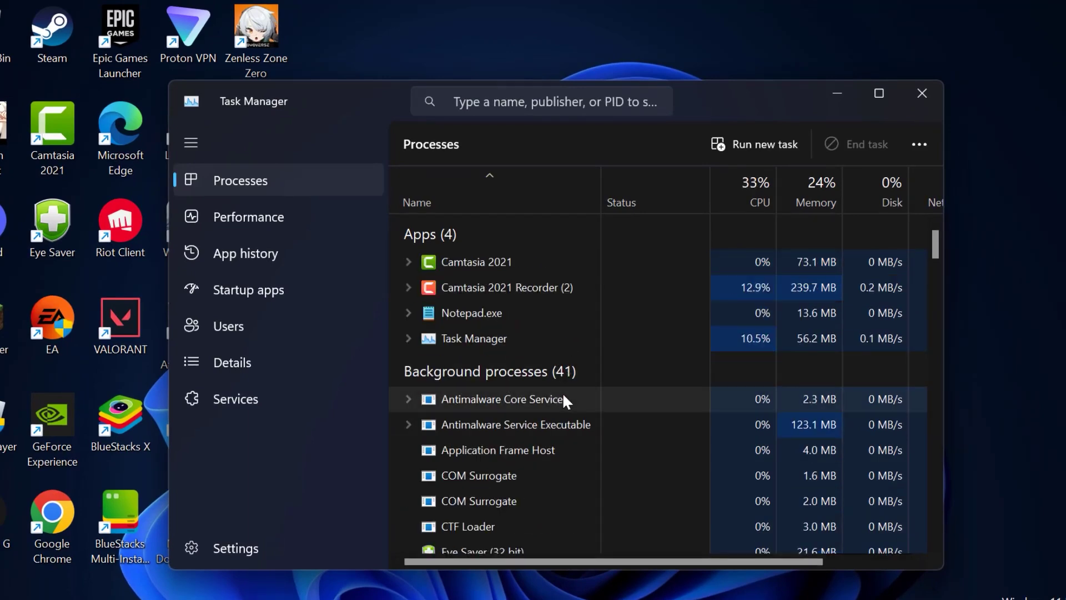
pyautogui.scroll(-1, 562, 399)
pyautogui.scroll(-1, 563, 400)
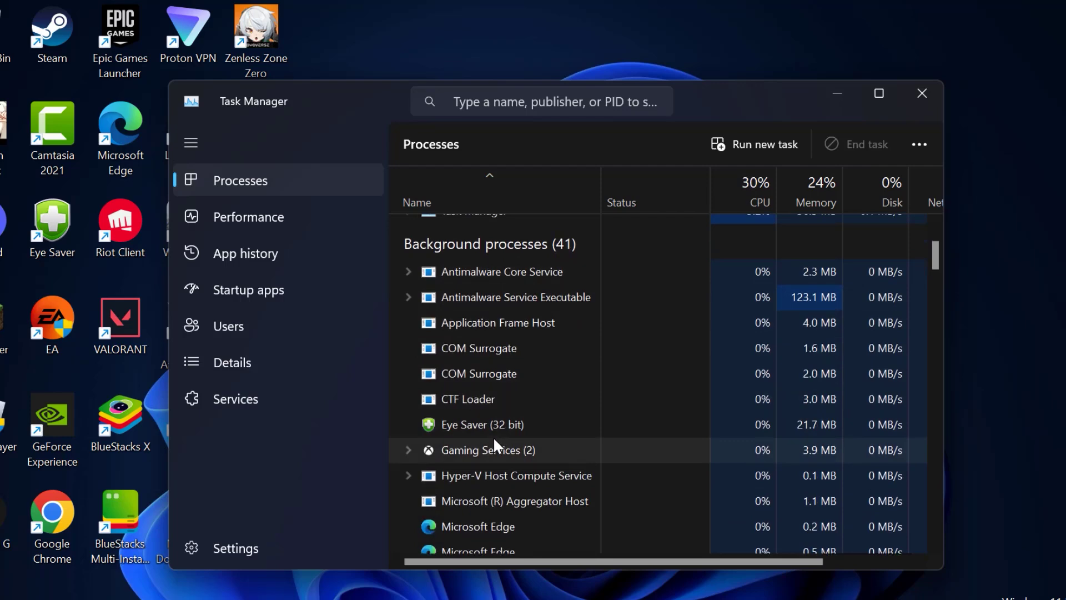
pyautogui.rightClick(492, 452)
pyautogui.click(555, 244)
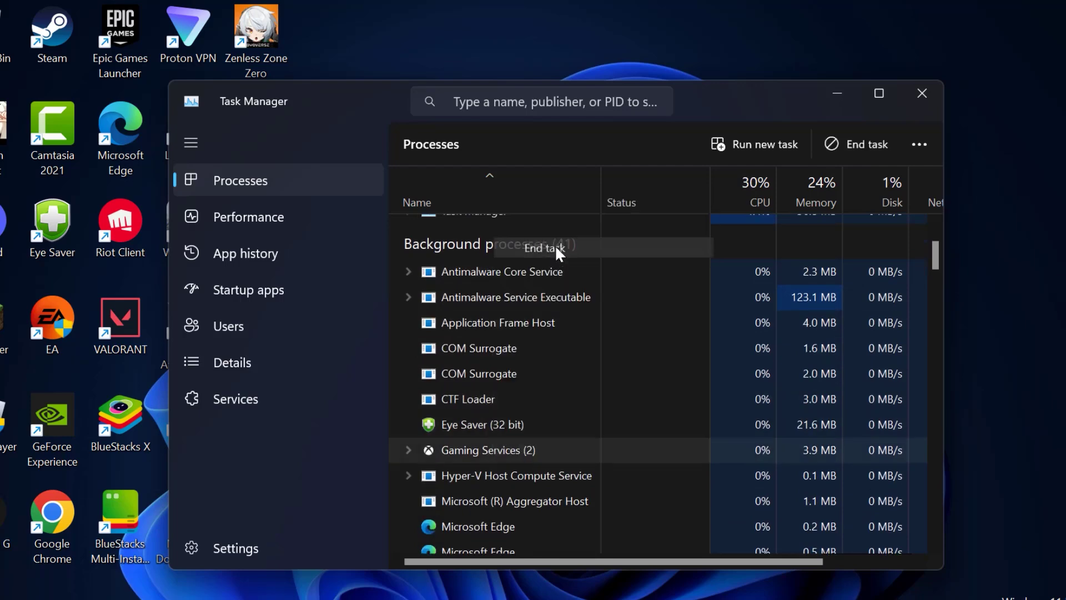
pyautogui.click(920, 93)
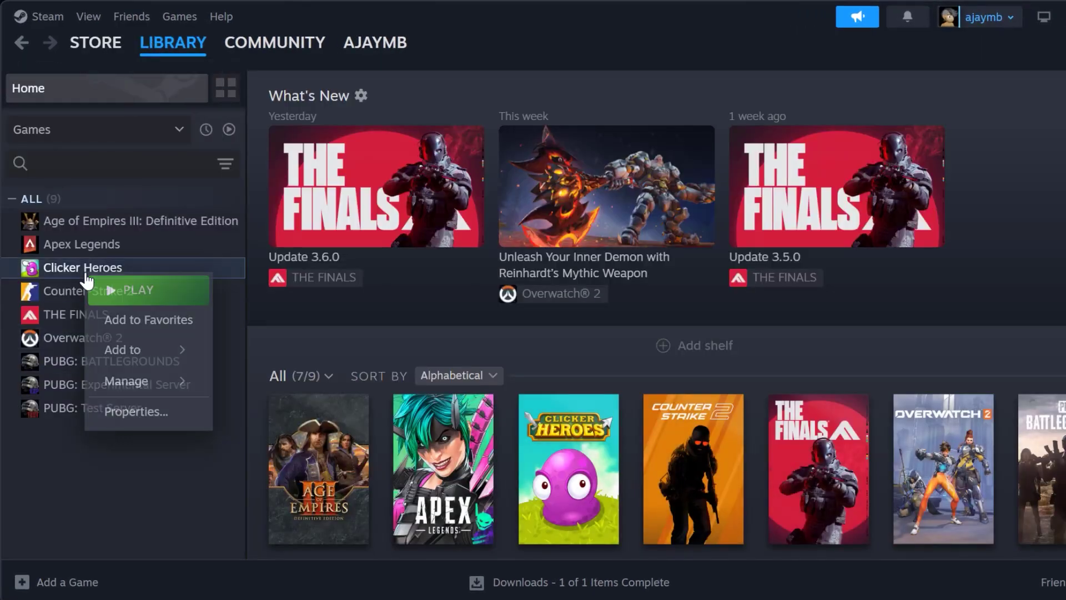
# Paste '-d3d11 -fullscreen' from the note into Clicker Heroes' launch options and close Properties.
pyautogui.click(138, 411)
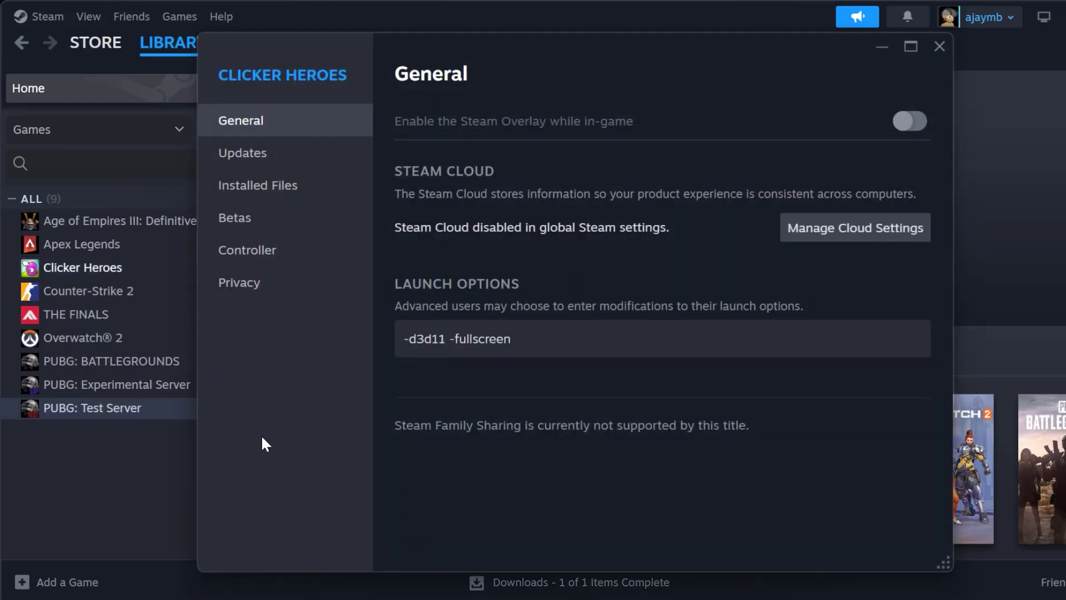
pyautogui.hotkey('alt', 'Tab')
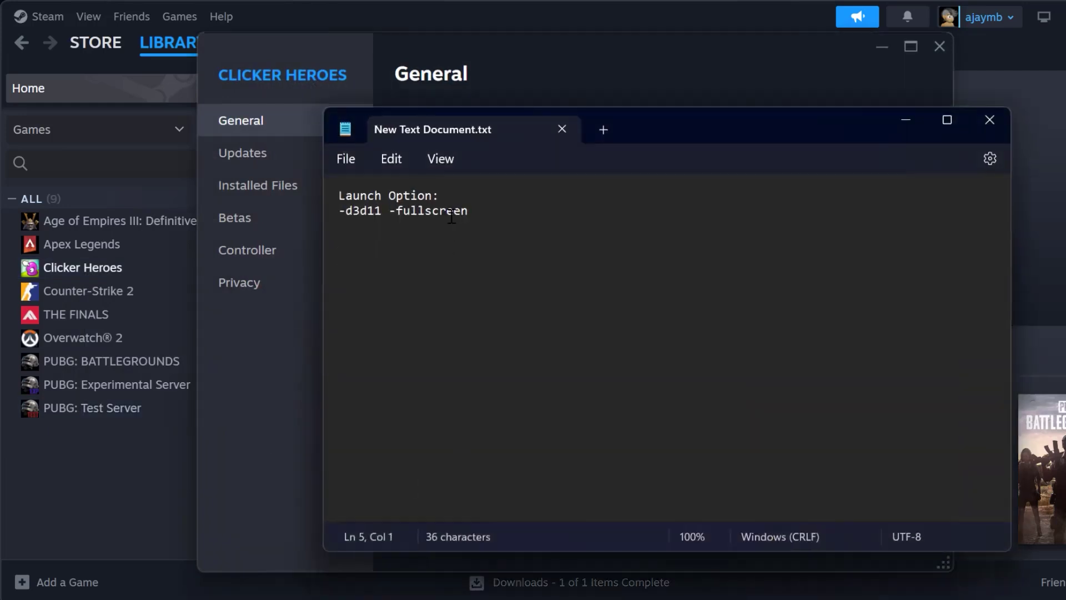
pyautogui.tripleClick(451, 216)
pyautogui.hotkey('ctrl', 'c')
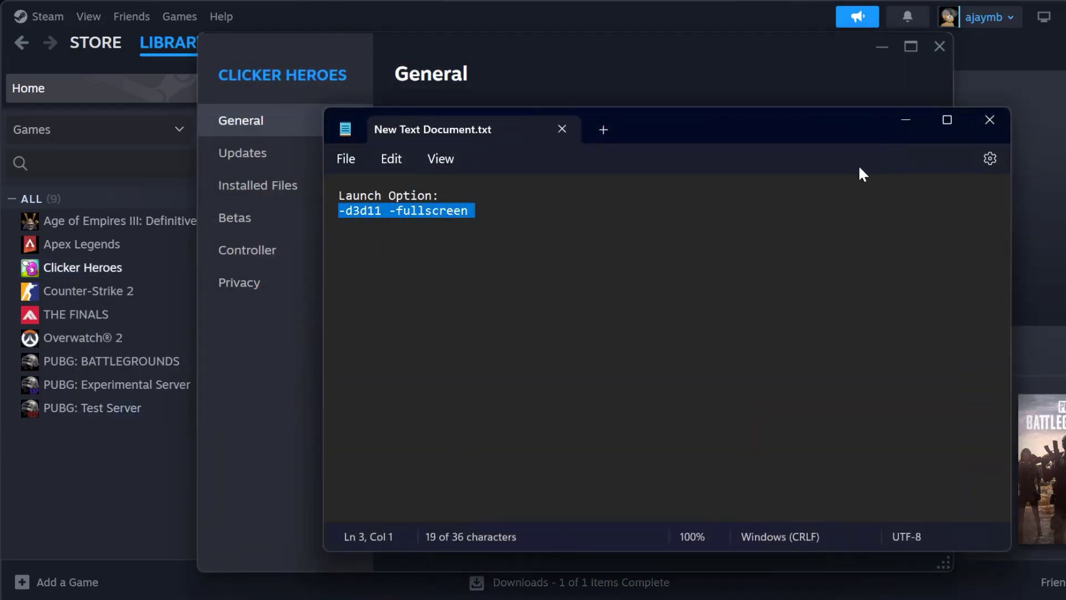
pyautogui.click(905, 120)
pyautogui.moveTo(514, 340); pyautogui.dragTo(477, 316)
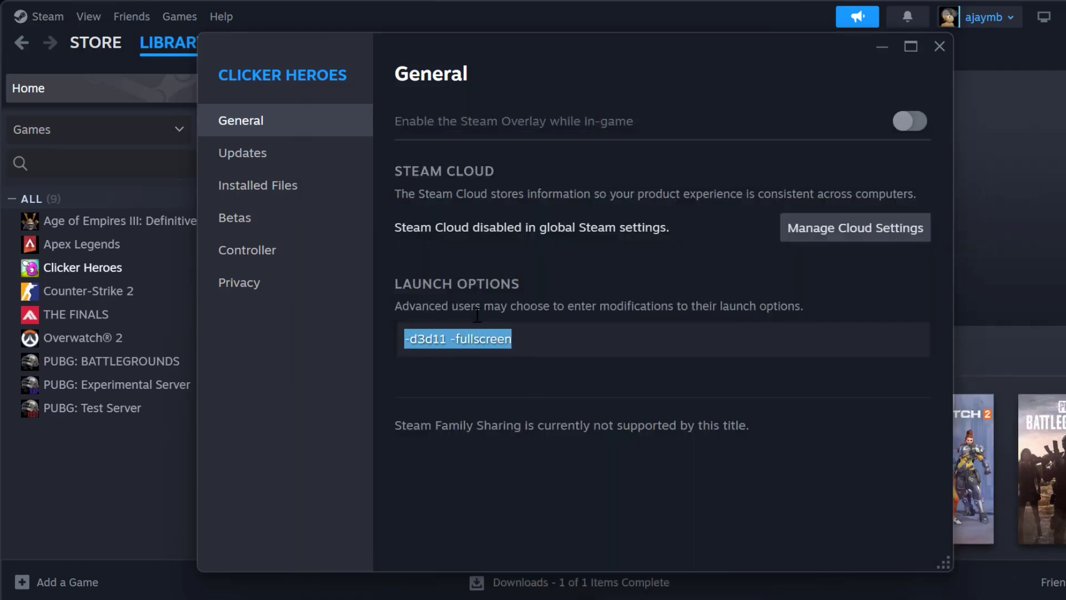
pyautogui.hotkey('ctrl', 'v')
pyautogui.click(575, 277)
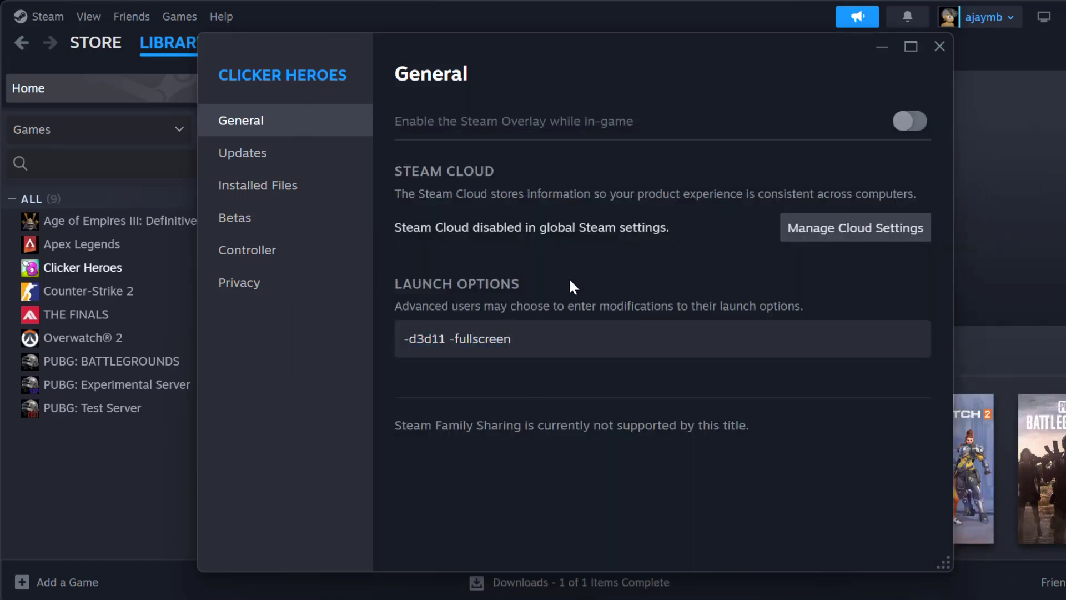
pyautogui.click(939, 48)
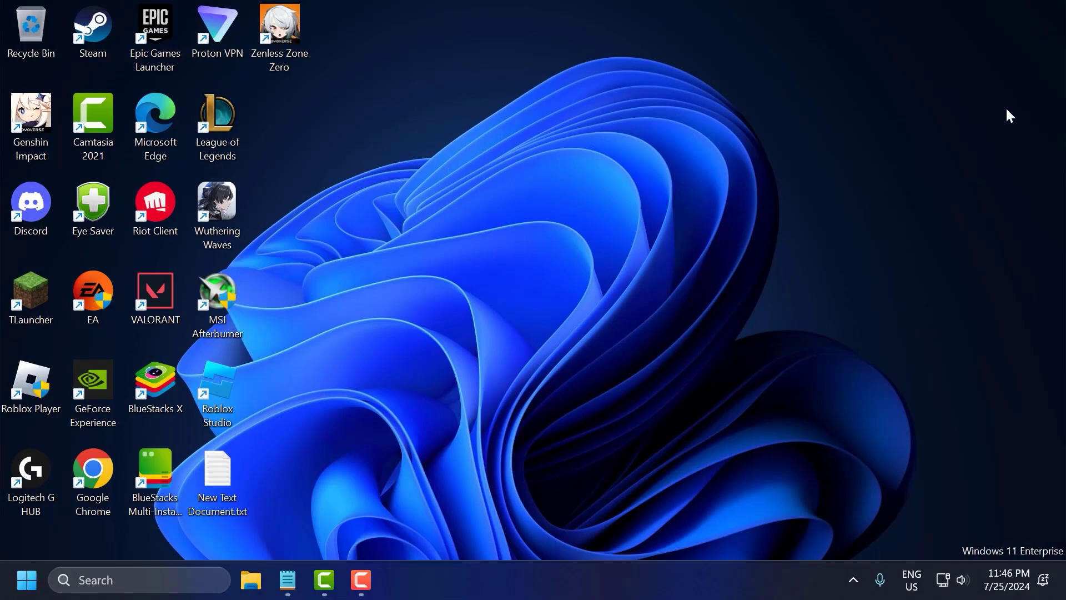
# Delete everything in %temp%, skipping the three in-use items, then close the folder.
pyautogui.click(202, 580)
pyautogui.write('r')
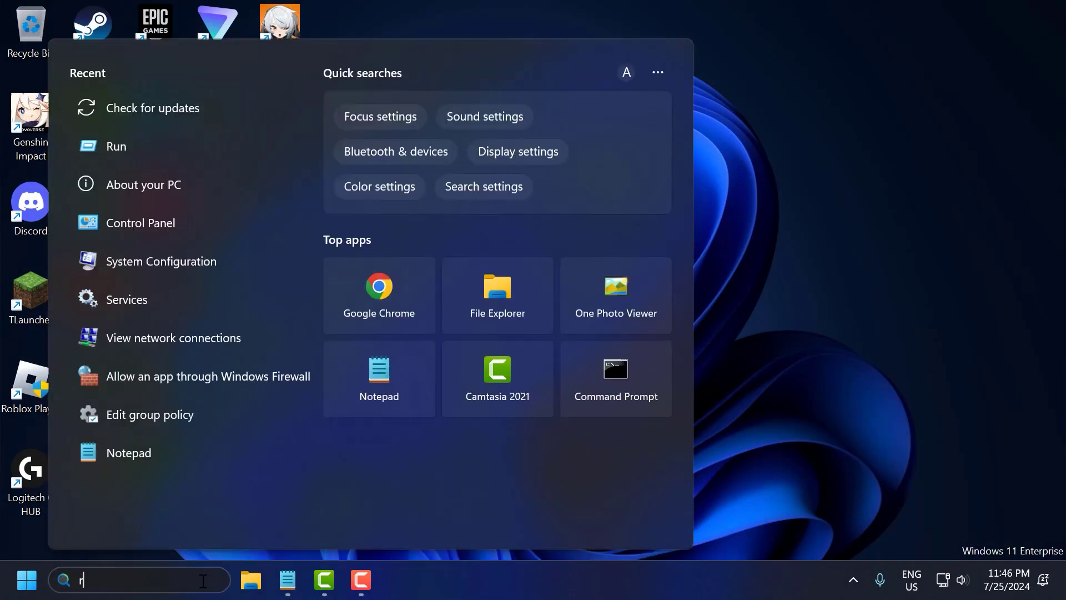
pyautogui.write('un')
pyautogui.click(223, 162)
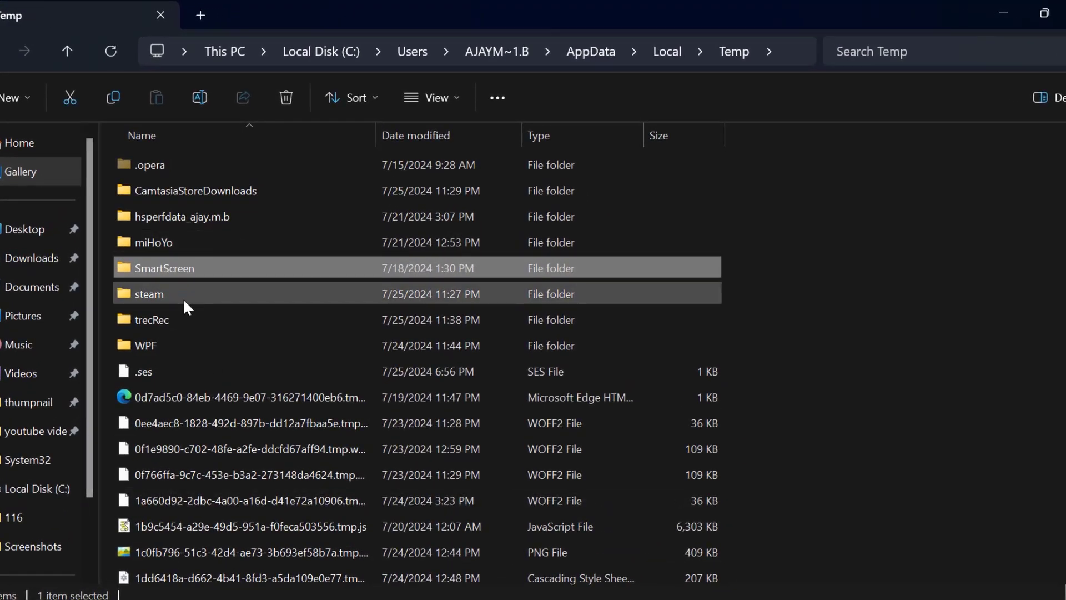
pyautogui.hotkey('ctrl', 'a')
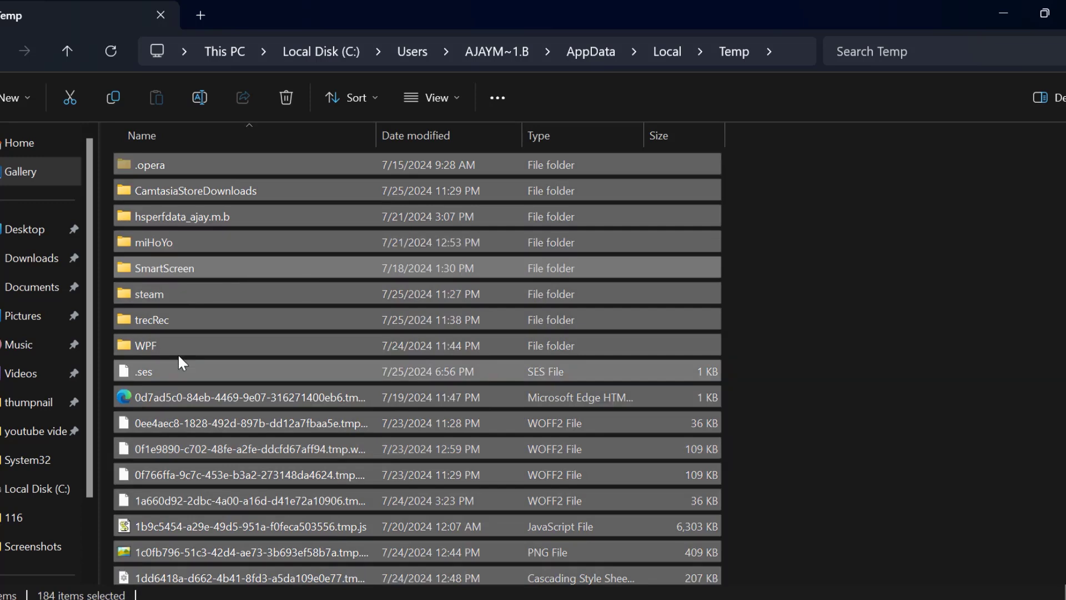
pyautogui.rightClick(197, 340)
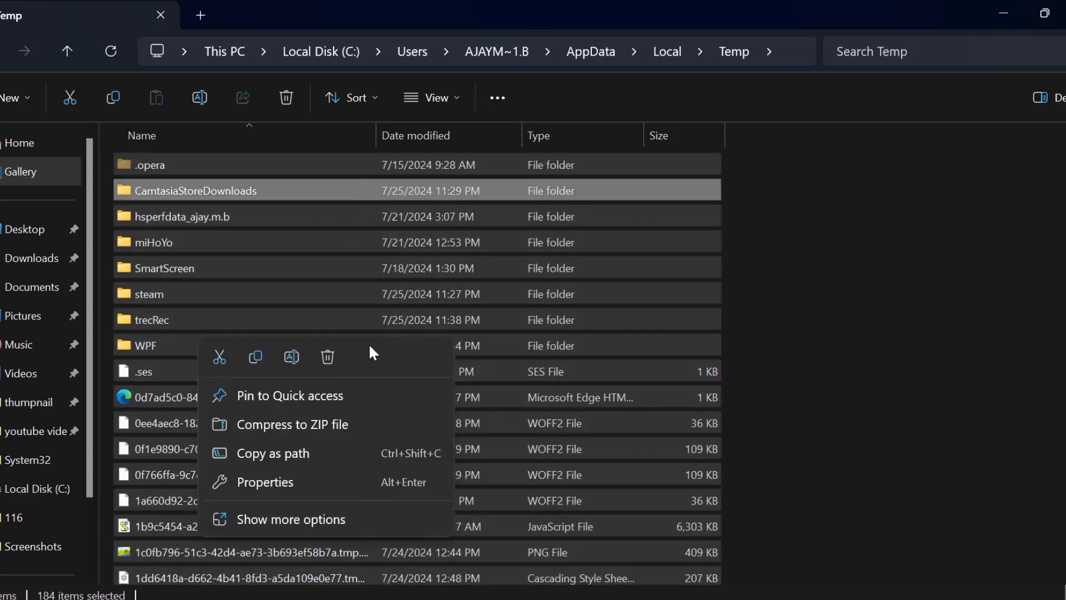
pyautogui.click(328, 356)
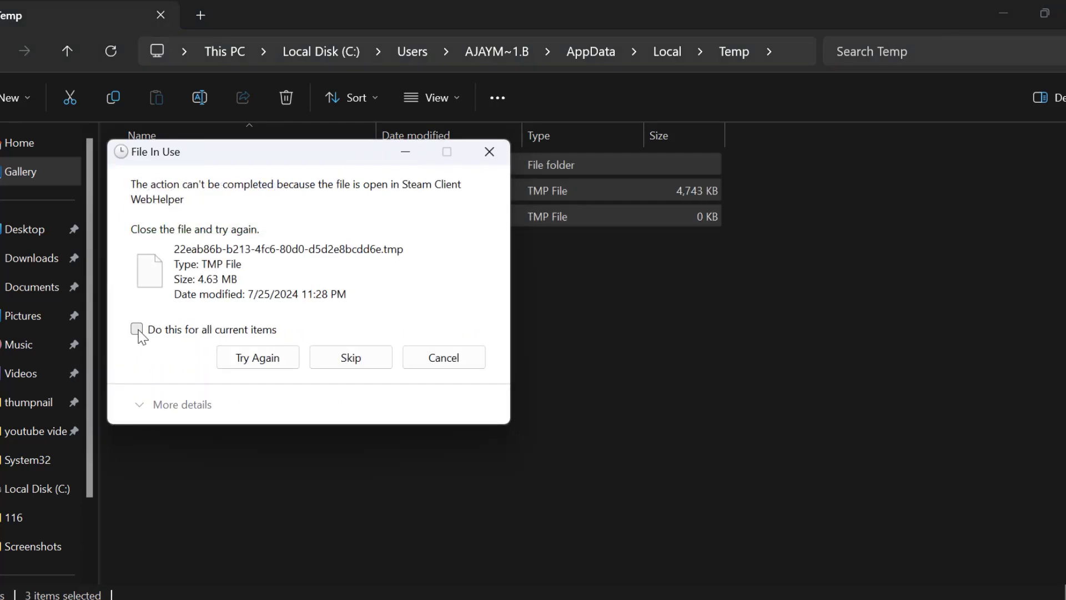
pyautogui.click(137, 331)
pyautogui.click(358, 362)
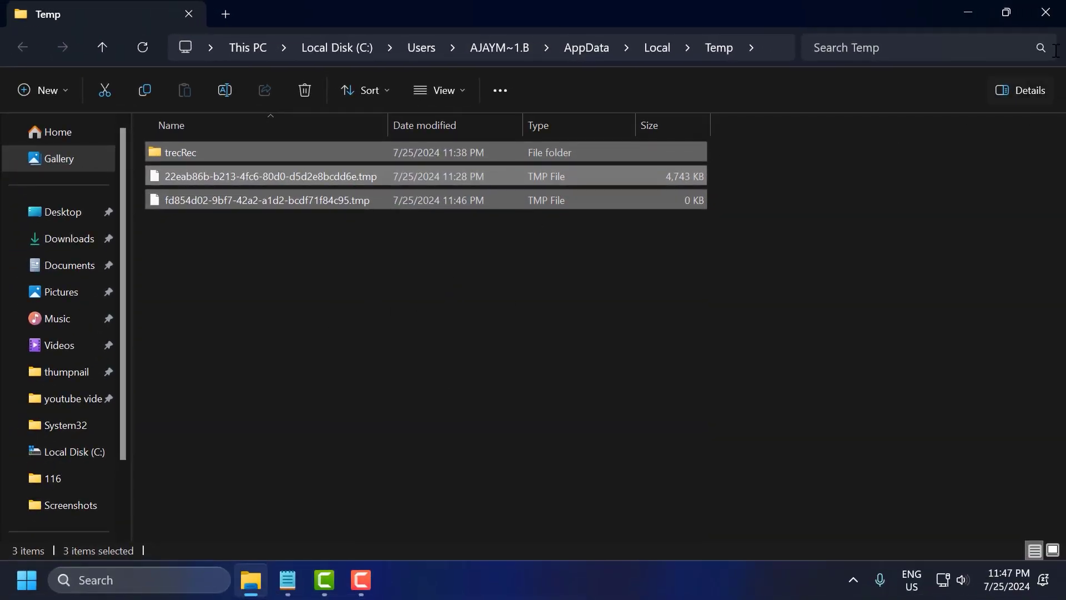
pyautogui.click(1045, 13)
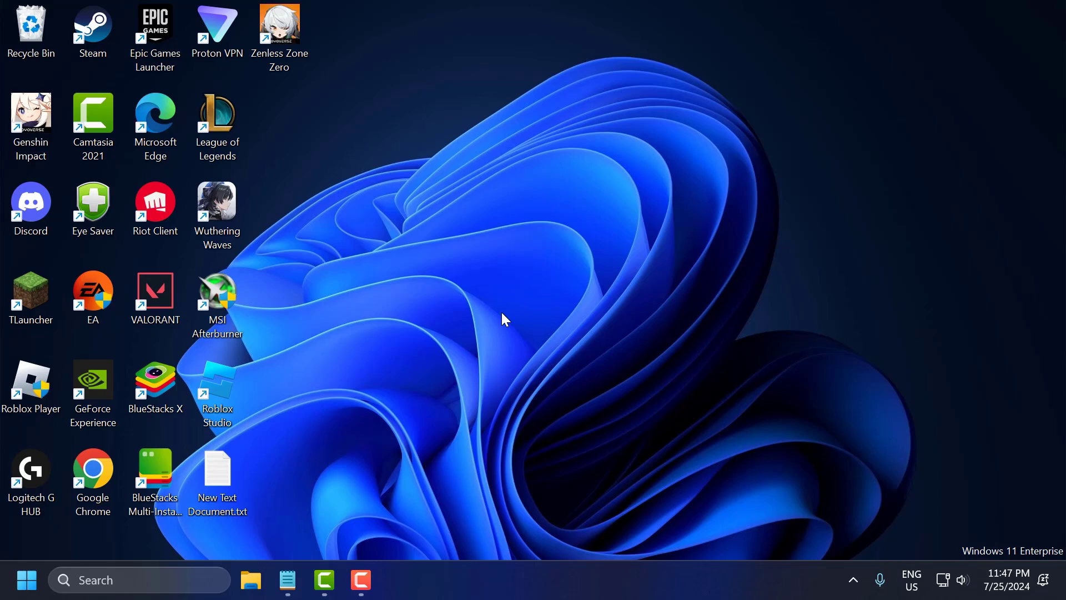
# Open Clicker Heroes' management menu in the Steam library, then dismiss it without uninstalling.
pyautogui.click(852, 579)
pyautogui.click(891, 553)
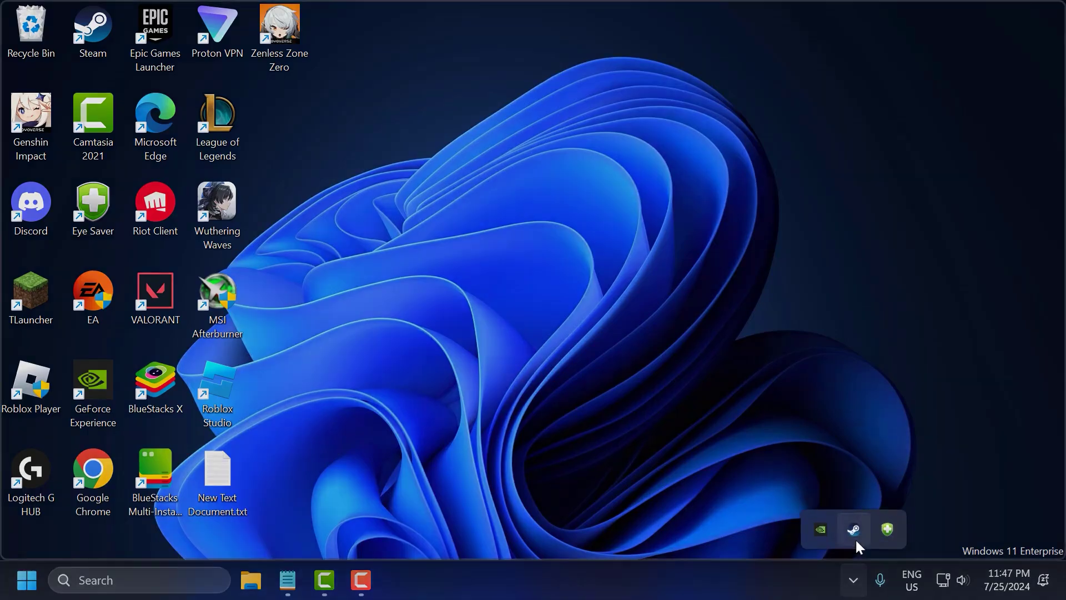
pyautogui.click(171, 47)
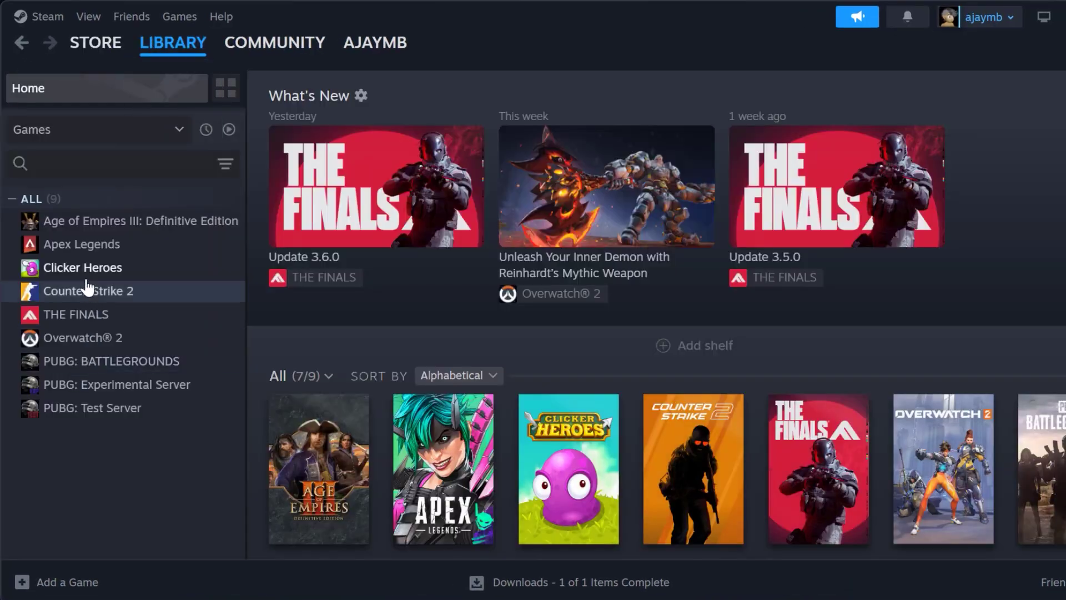
pyautogui.rightClick(79, 273)
pyautogui.moveTo(120, 380)
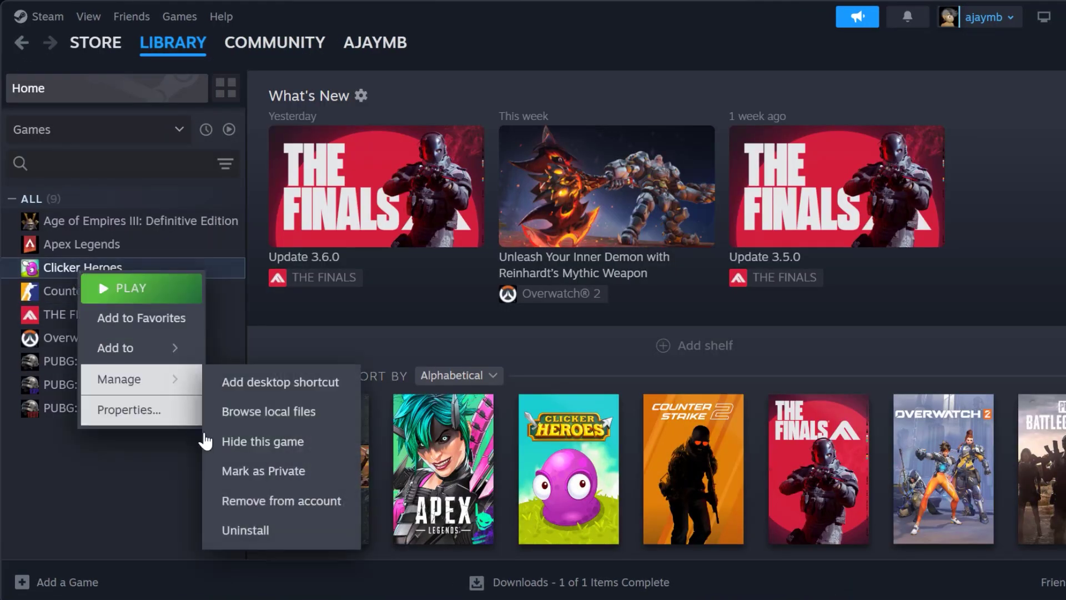
pyautogui.click(144, 529)
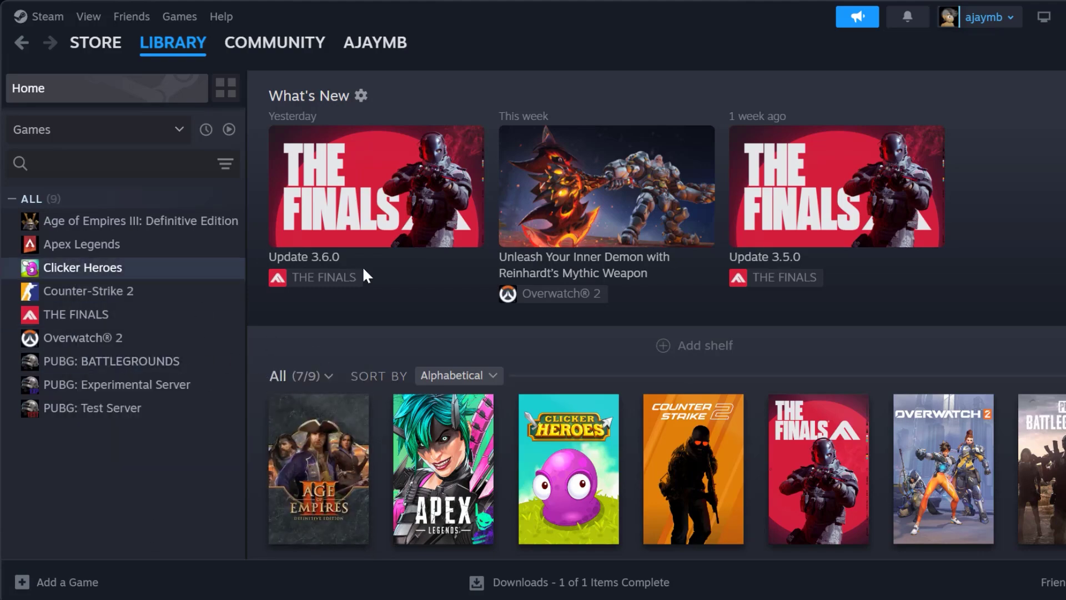